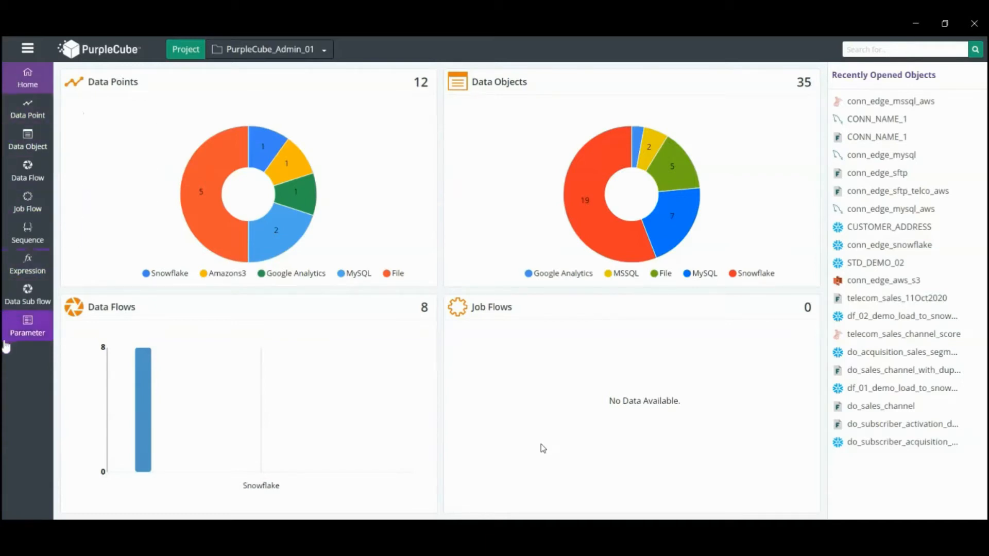
- Start a schema import in Data Objects for the File platform, using the CONN_NAME_1 data point
{"action": "mouse_move", "coordinate": [38, 144]}
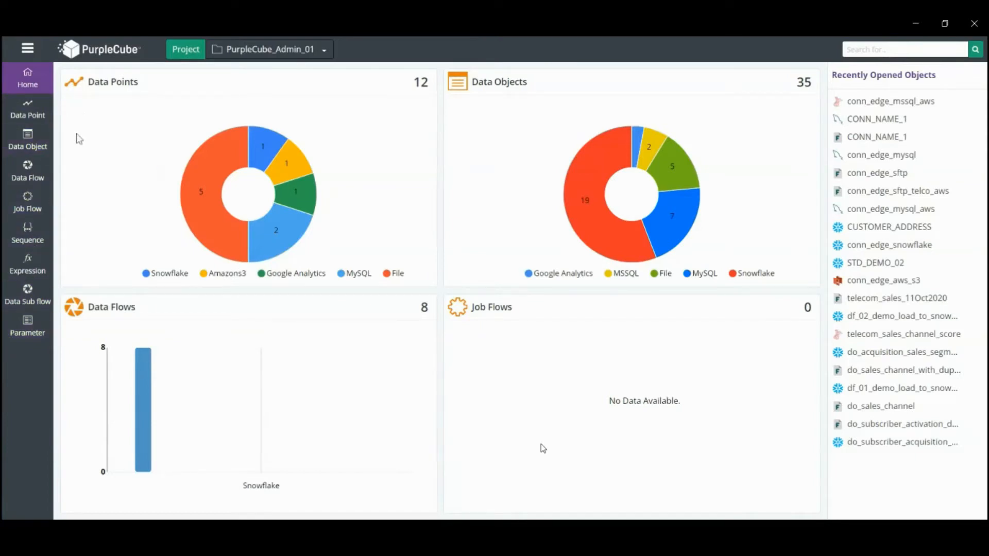
{"action": "left_click", "coordinate": [77, 157]}
{"action": "left_click", "coordinate": [28, 141]}
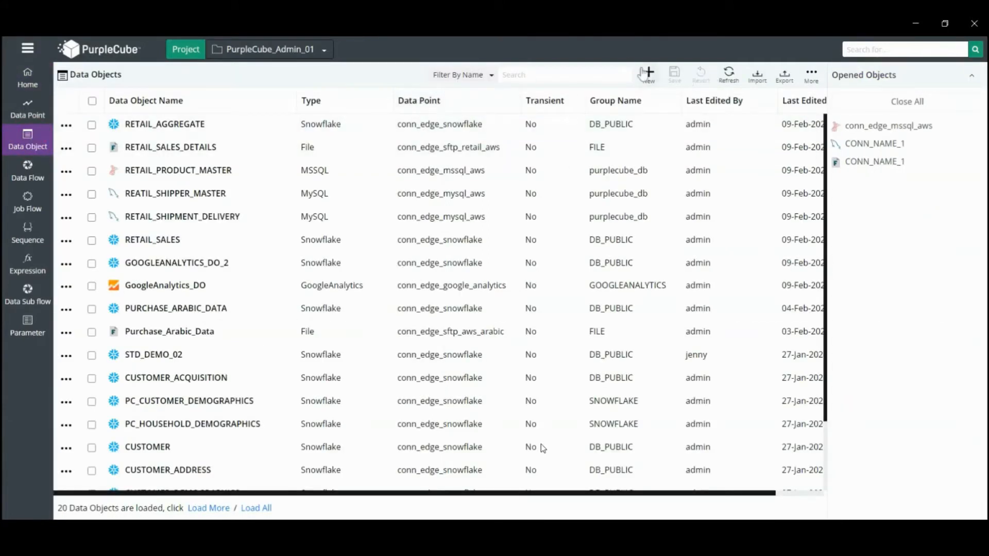
{"action": "left_click", "coordinate": [649, 77]}
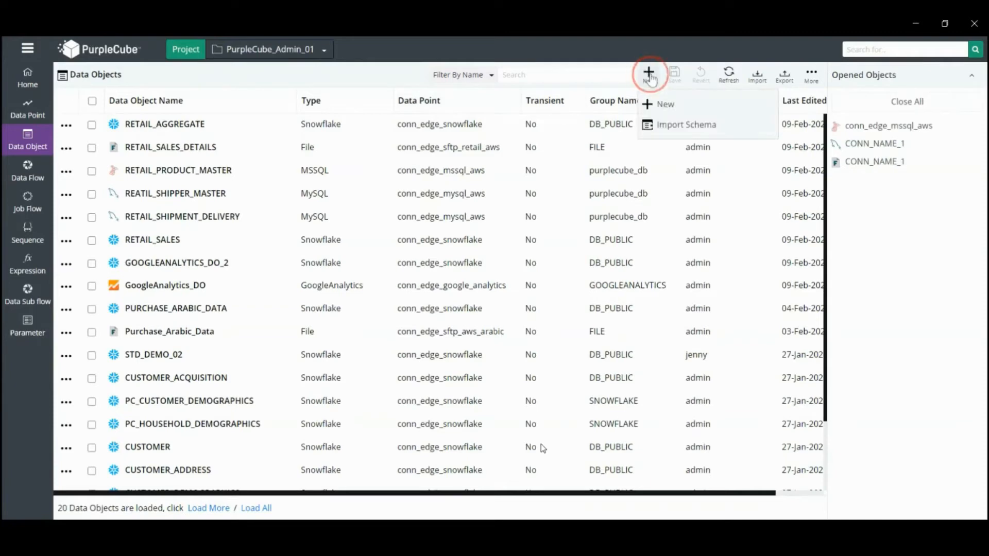
{"action": "left_click", "coordinate": [664, 133]}
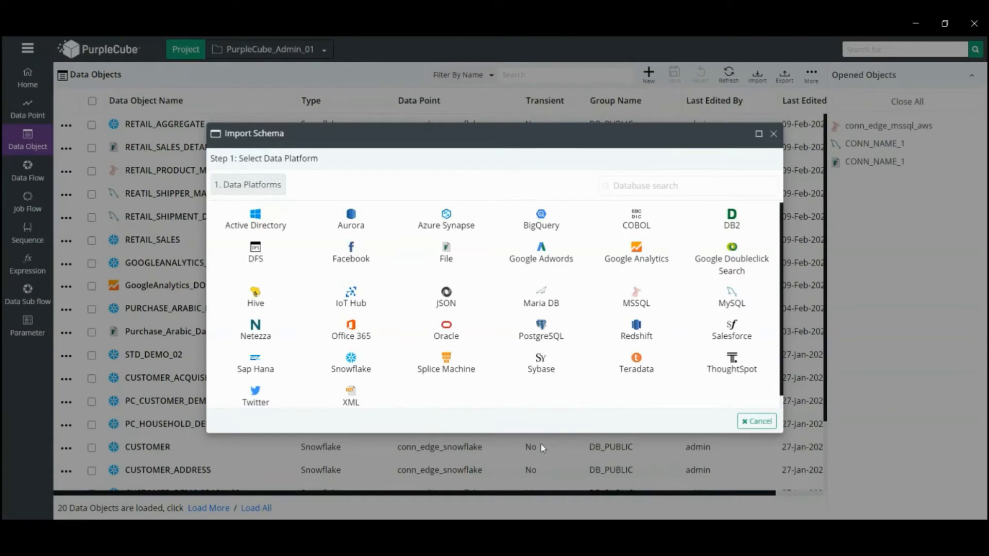
{"action": "left_click", "coordinate": [446, 255]}
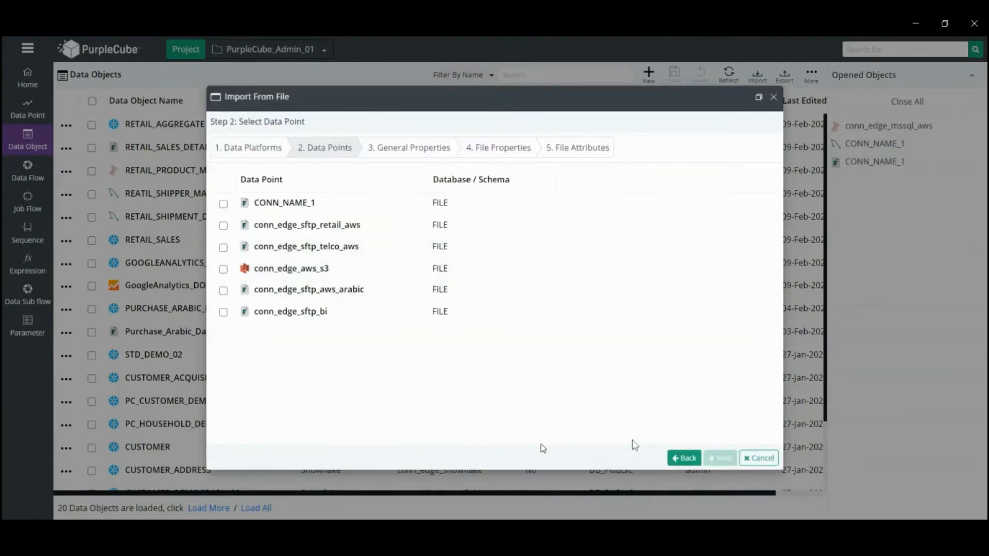
{"action": "left_click", "coordinate": [223, 203]}
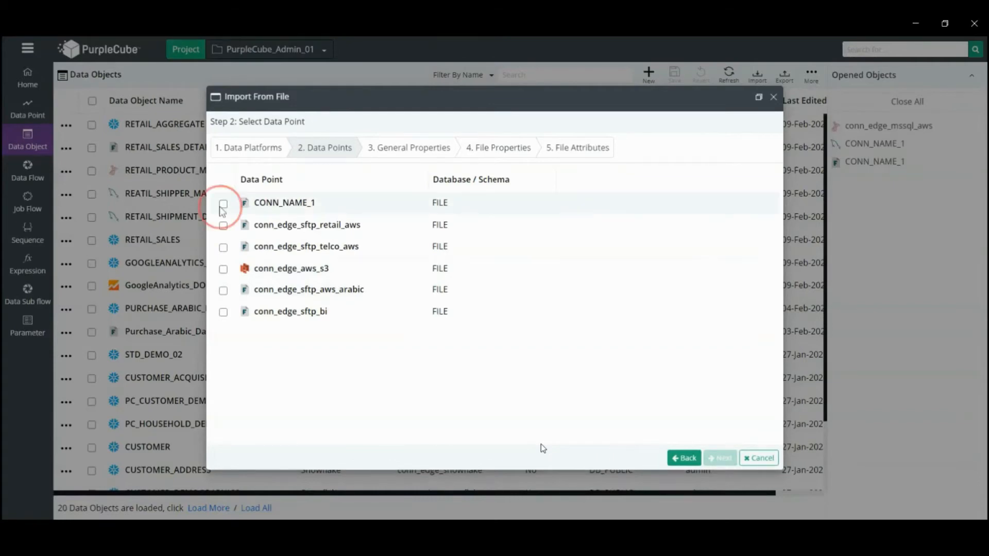
{"action": "left_click", "coordinate": [720, 458]}
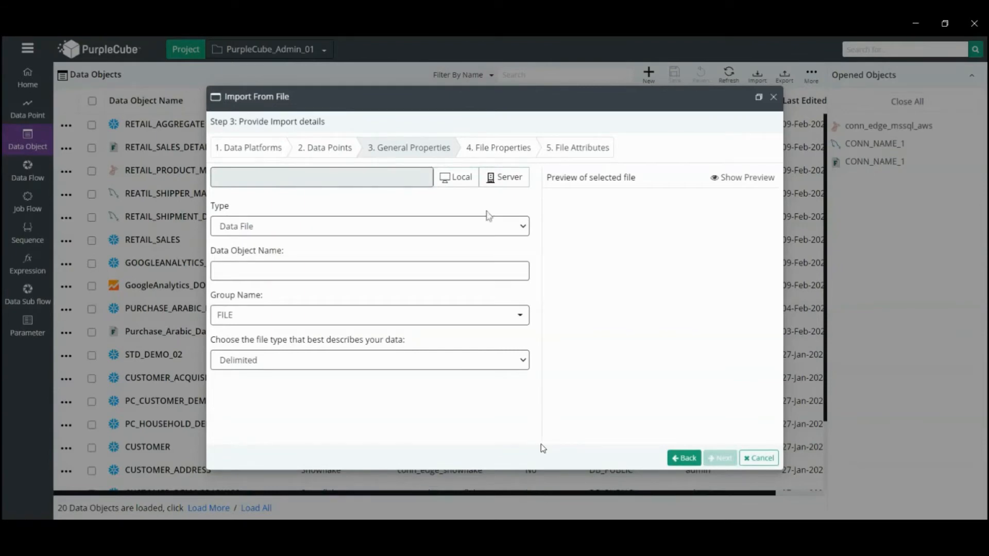
- Choose the server file RETAIL_PRODUCT_MASTER.csv from /home/ftpuser/pcdatasets/retail as the data file to import
{"action": "left_click", "coordinate": [483, 232]}
{"action": "left_click", "coordinate": [466, 246]}
{"action": "left_click", "coordinate": [403, 246]}
{"action": "left_click", "coordinate": [503, 177]}
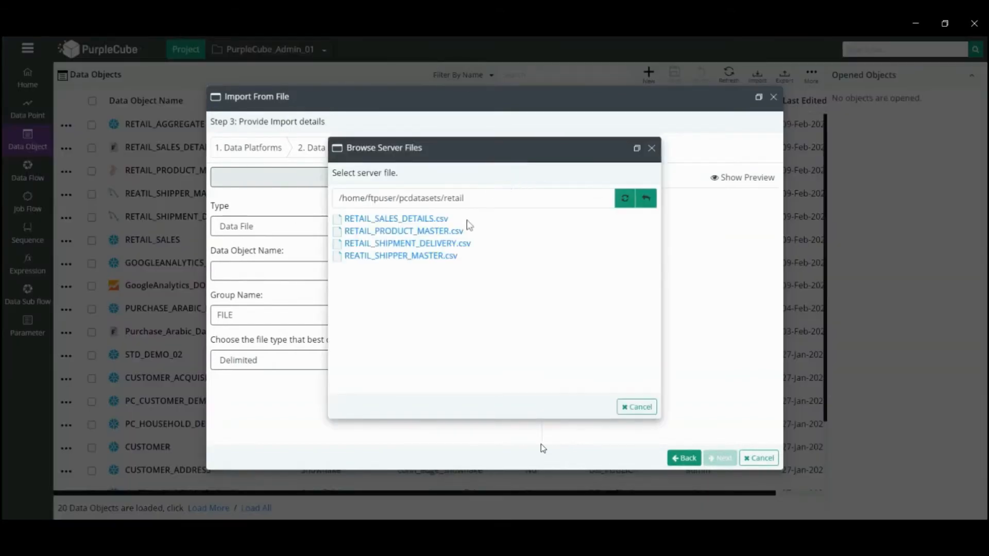
{"action": "left_click", "coordinate": [435, 233]}
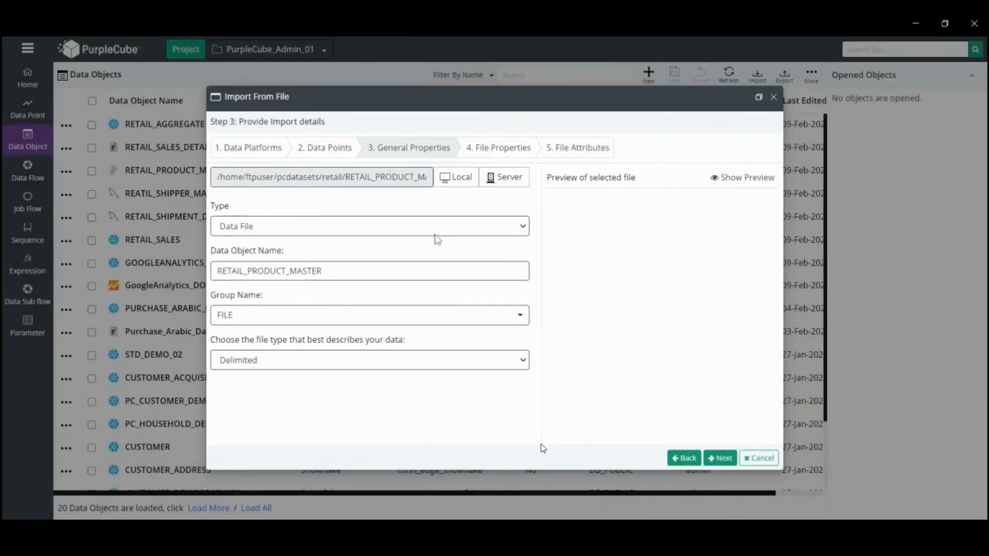
- Import the comma-delimited file with field names from the first line and save the RETAIL_PRODUCT_MASTER data object
{"action": "left_click", "coordinate": [720, 459]}
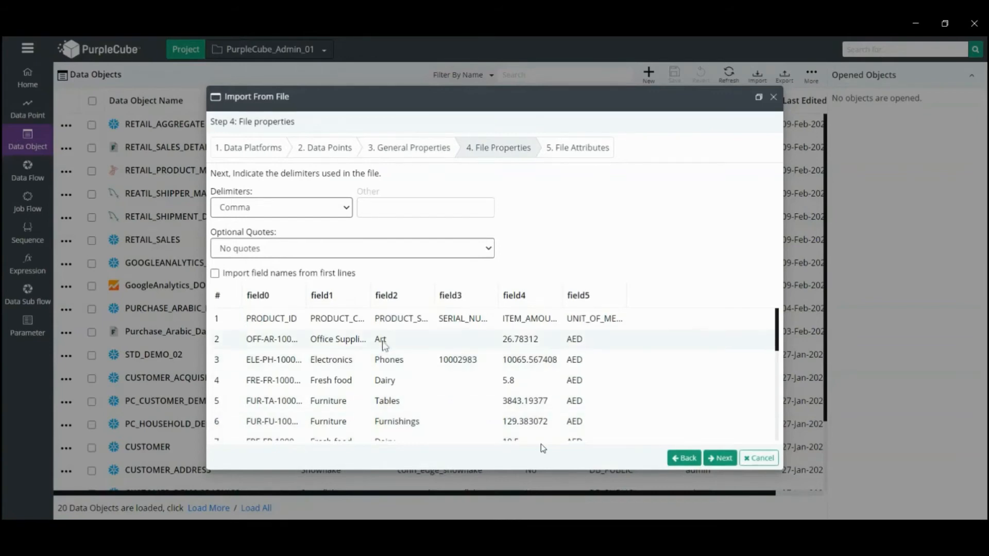
{"action": "left_click", "coordinate": [214, 273]}
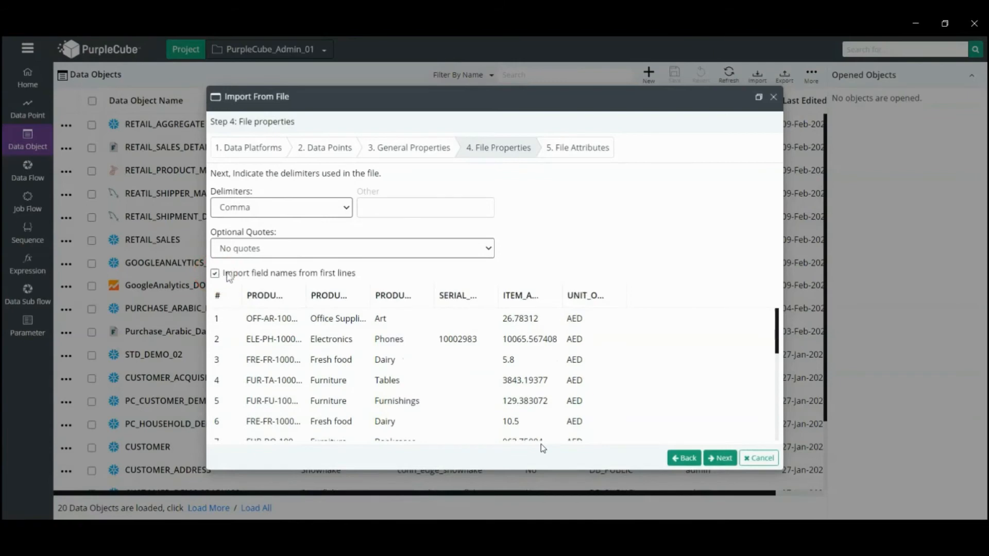
{"action": "left_click", "coordinate": [719, 458]}
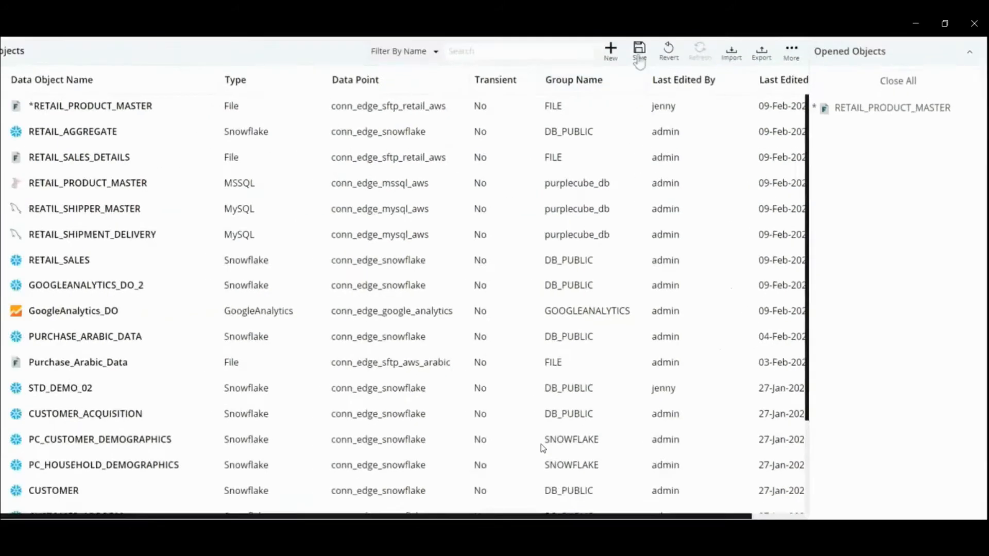
{"action": "left_click", "coordinate": [674, 74]}
{"action": "left_click", "coordinate": [200, 126]}
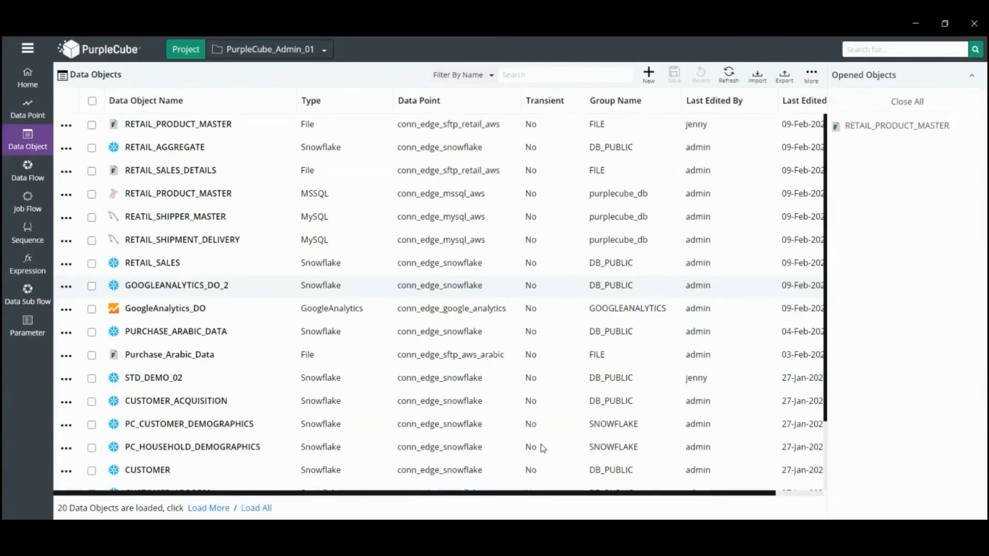
- Create a new File data object named DO_NAME_2 on the CONN_NAME_1 data point in the FILE group
{"action": "left_click", "coordinate": [650, 78]}
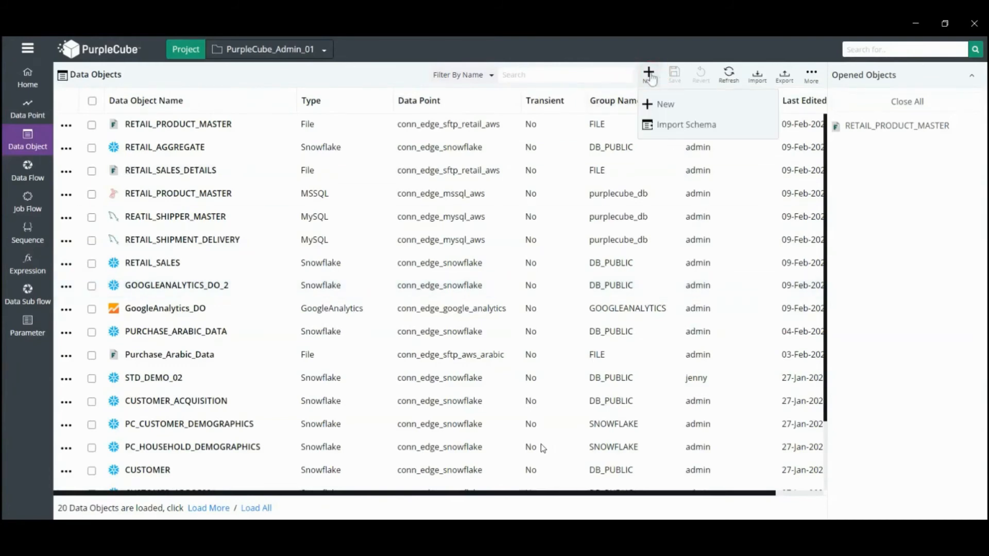
{"action": "left_click", "coordinate": [662, 104]}
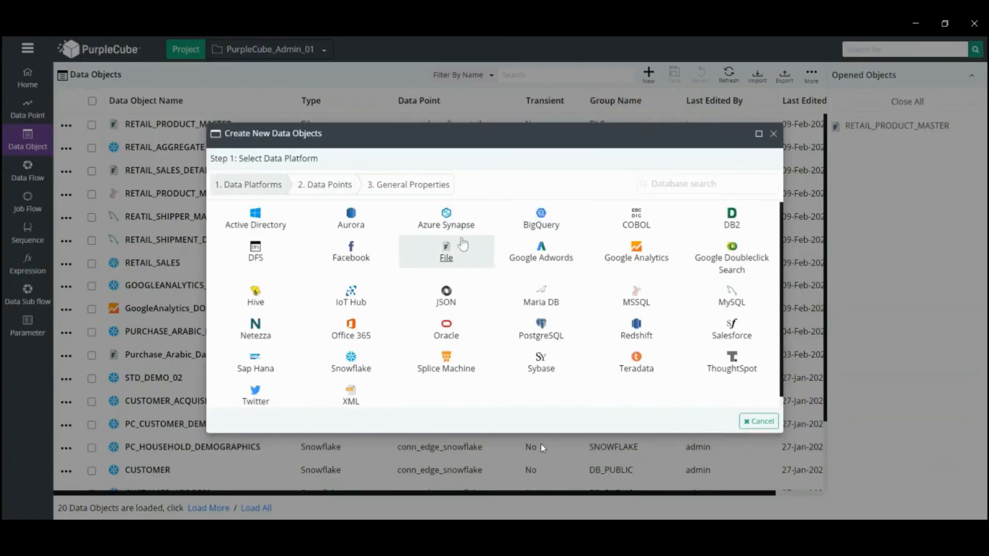
{"action": "left_click", "coordinate": [446, 258]}
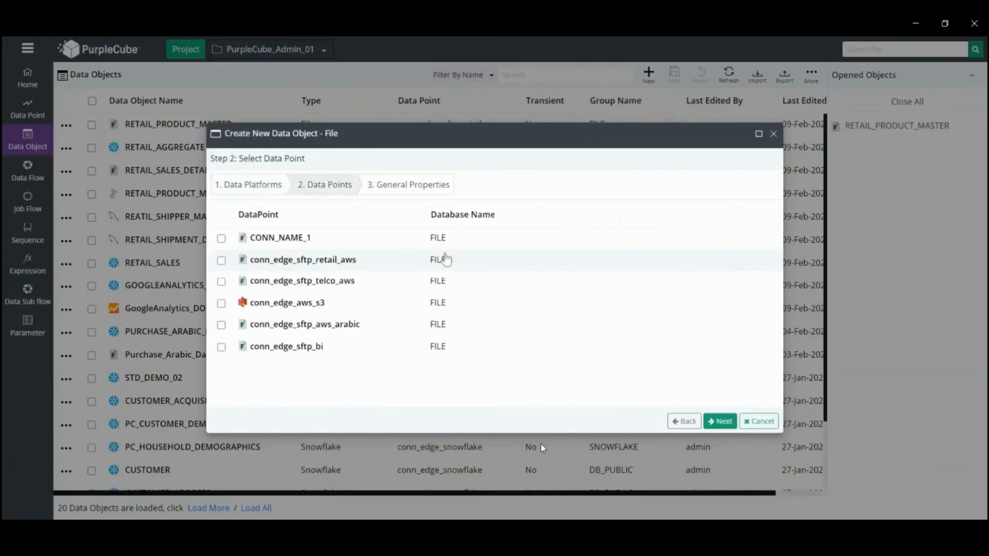
{"action": "left_click", "coordinate": [272, 238]}
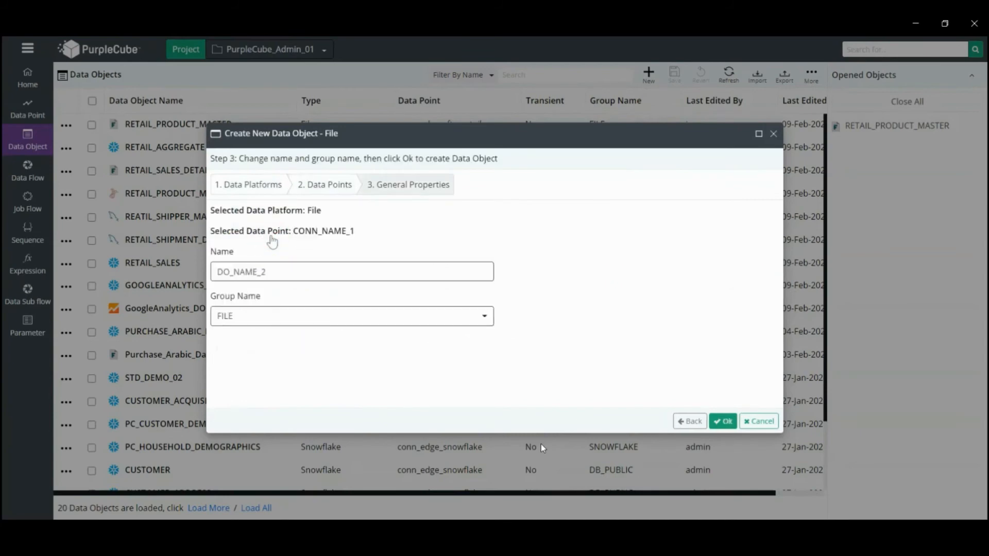
{"action": "left_click_drag", "start_coordinate": [267, 272], "coordinate": [223, 271]}
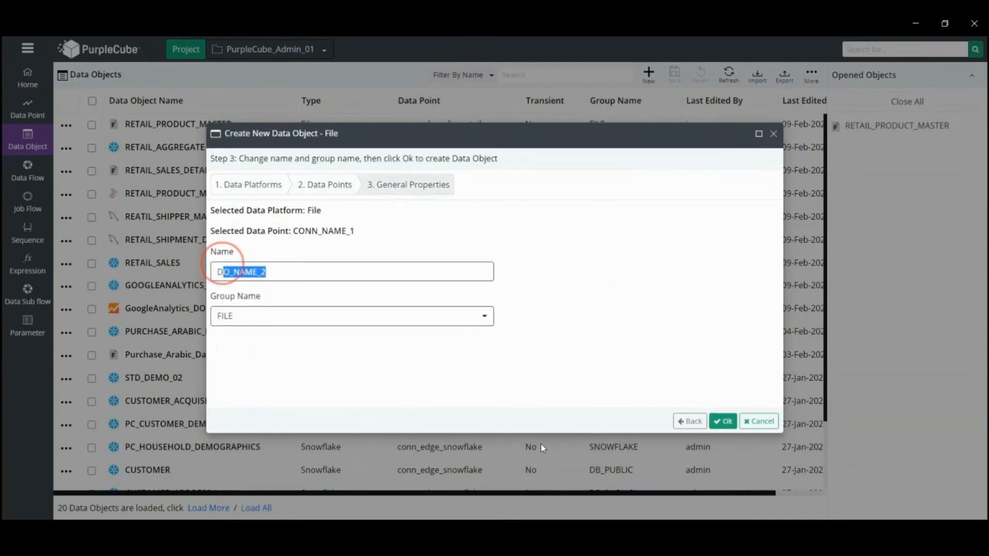
{"action": "left_click", "coordinate": [722, 421]}
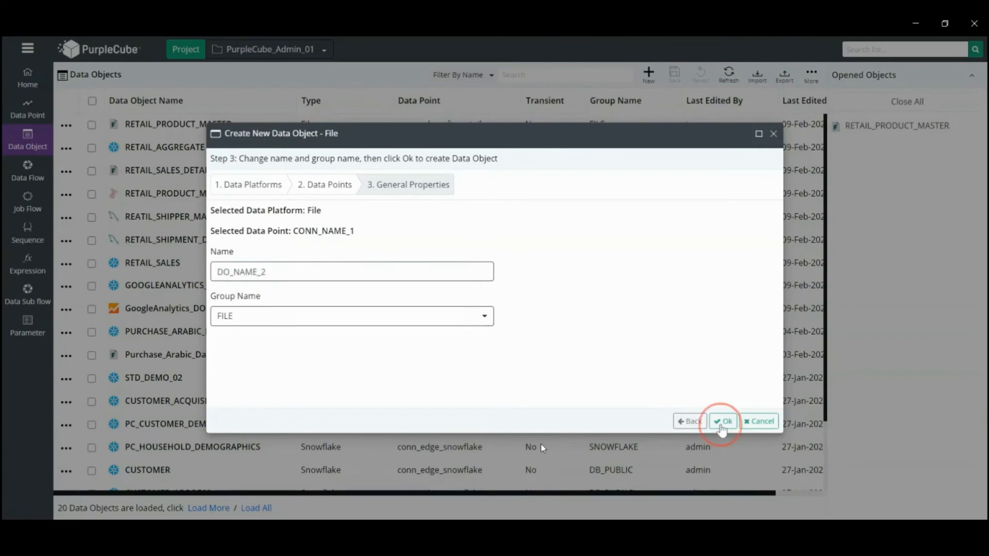
- Add an integer ID attribute and two varchar attributes to DO_NAME_2, and save the data object
{"action": "left_click", "coordinate": [78, 122]}
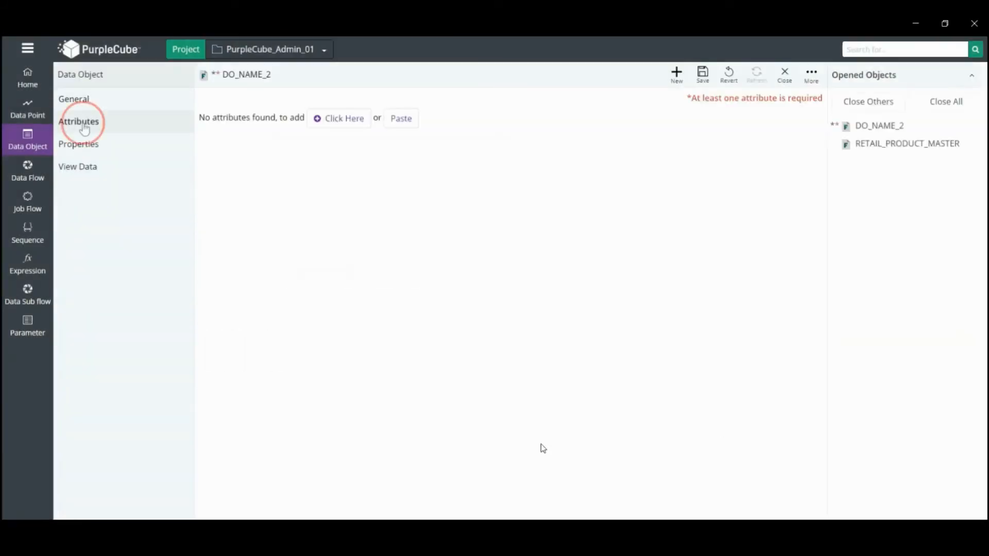
{"action": "left_click", "coordinate": [336, 118]}
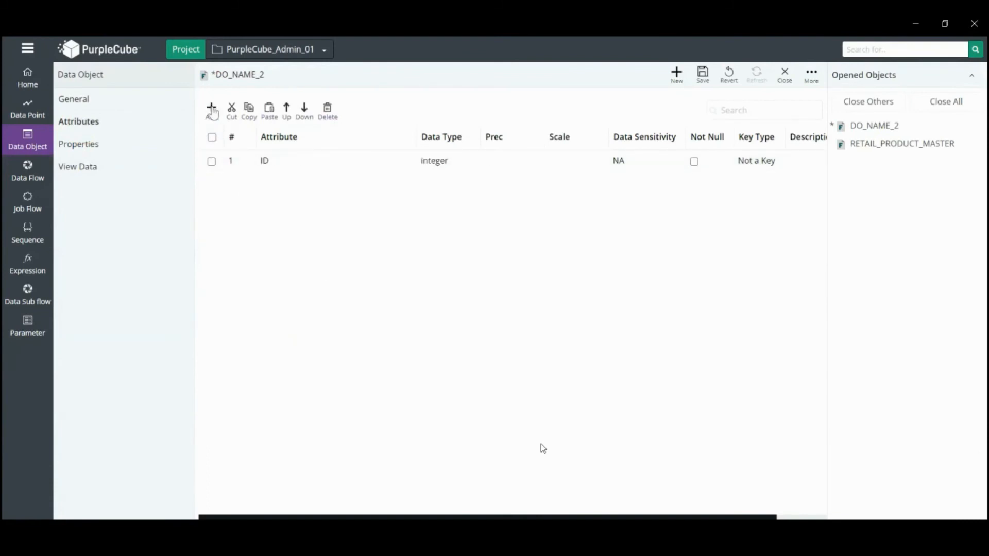
{"action": "left_click", "coordinate": [213, 114]}
{"action": "left_click", "coordinate": [213, 113]}
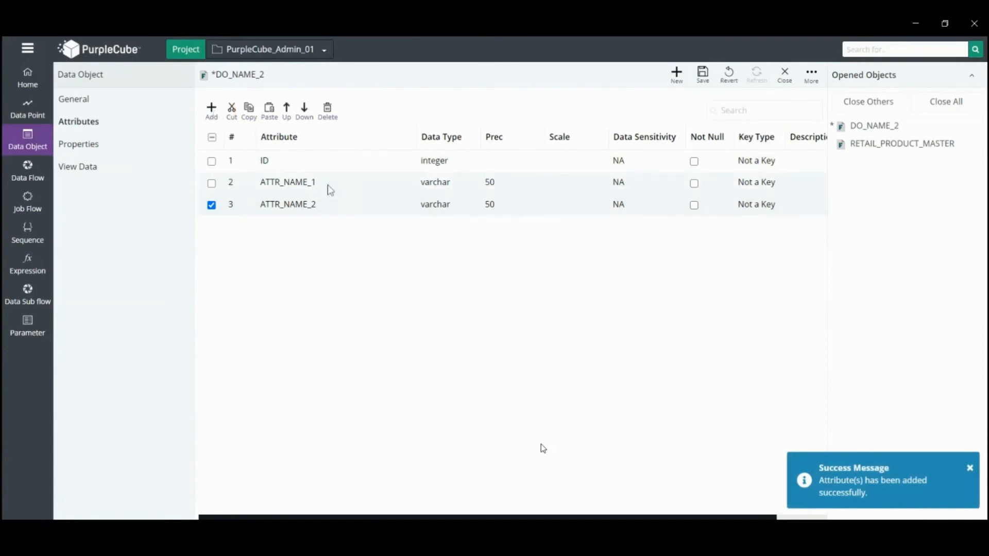
{"action": "left_click", "coordinate": [703, 77]}
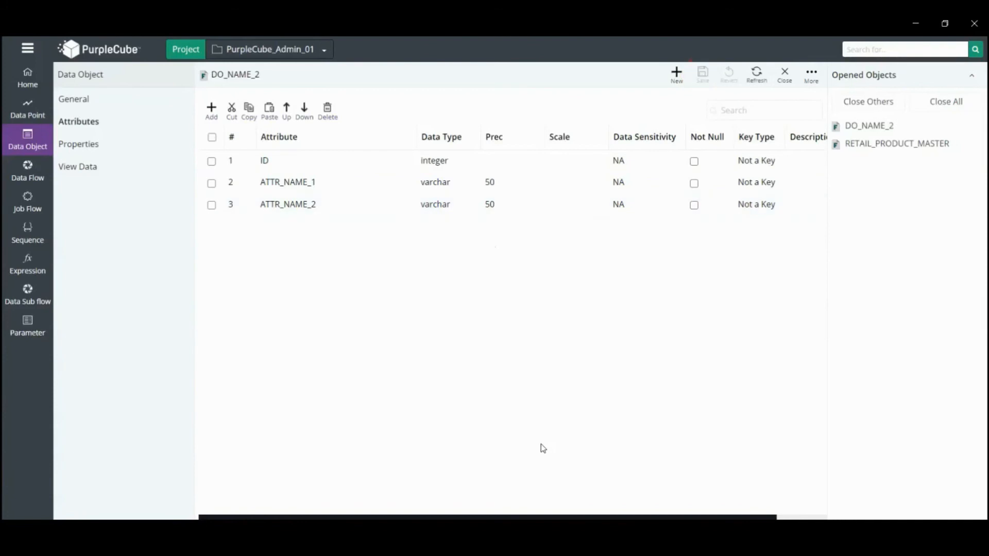
- Open the file-based RETAIL_PRODUCT_MASTER from the data object list, add one more varchar attribute to it and save
{"action": "left_click", "coordinate": [87, 146]}
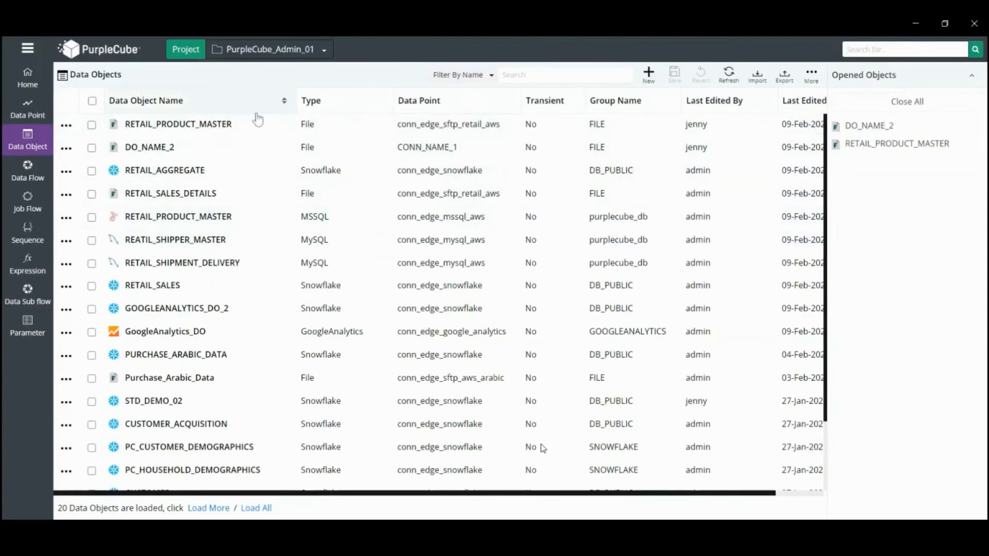
{"action": "left_click", "coordinate": [202, 128]}
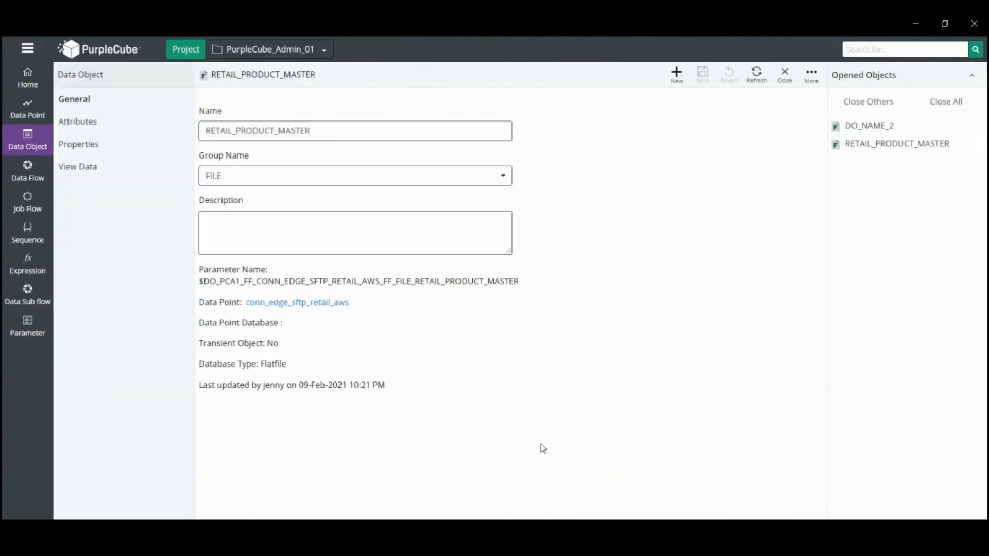
{"action": "left_click", "coordinate": [90, 126]}
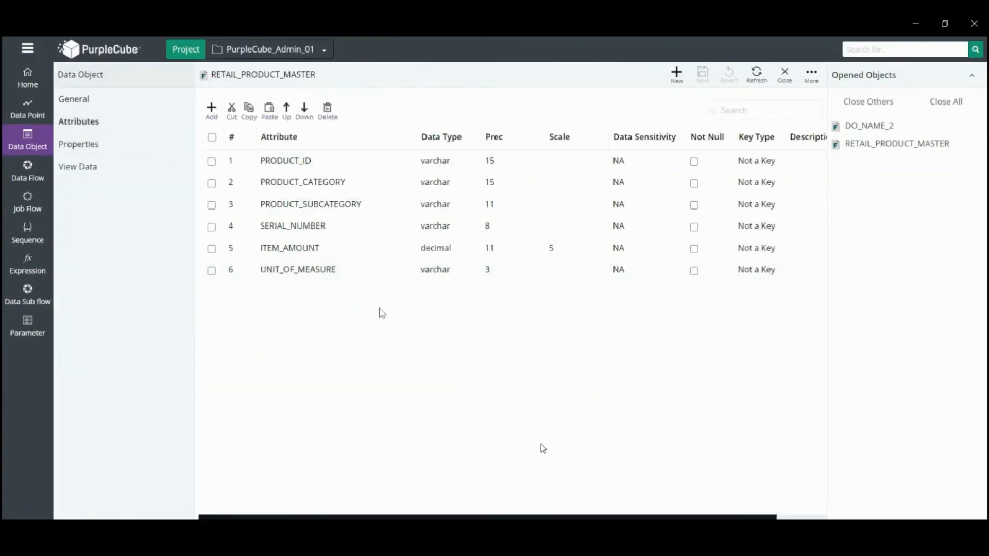
{"action": "left_click", "coordinate": [213, 110]}
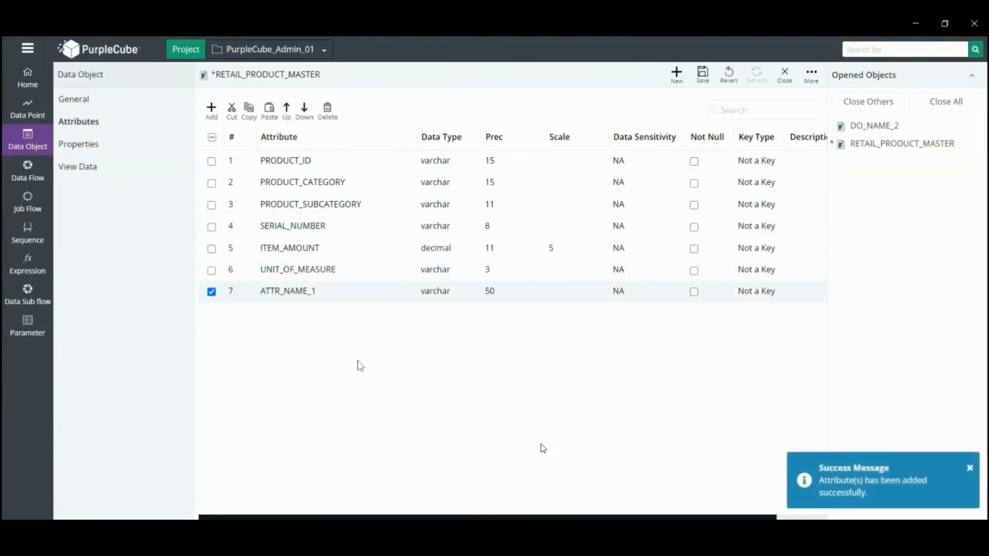
{"action": "left_click", "coordinate": [703, 75]}
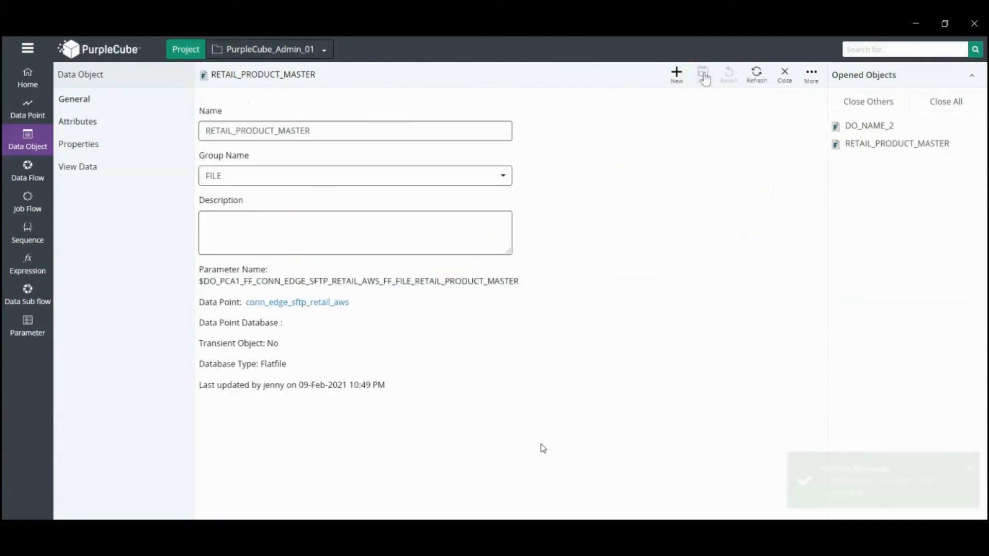